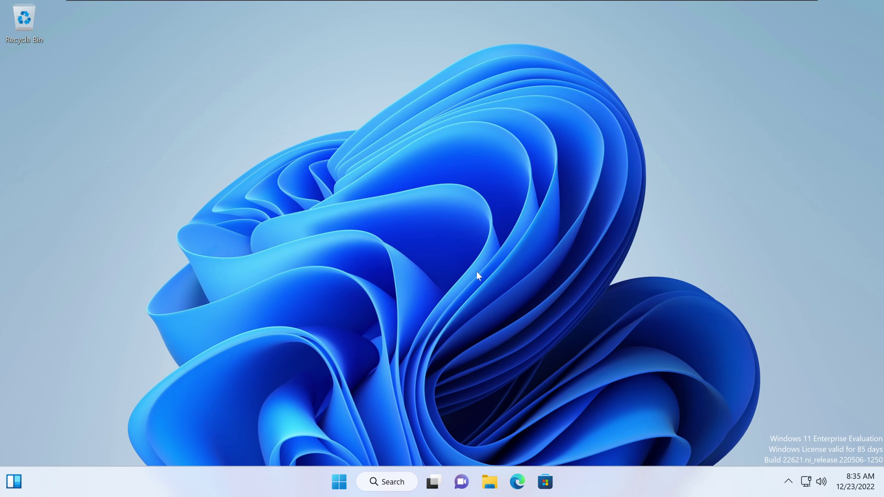
Step: Search Start for 'bit' and open Manage BitLocker in Control Panel
left_click(340, 477)
type("bit")
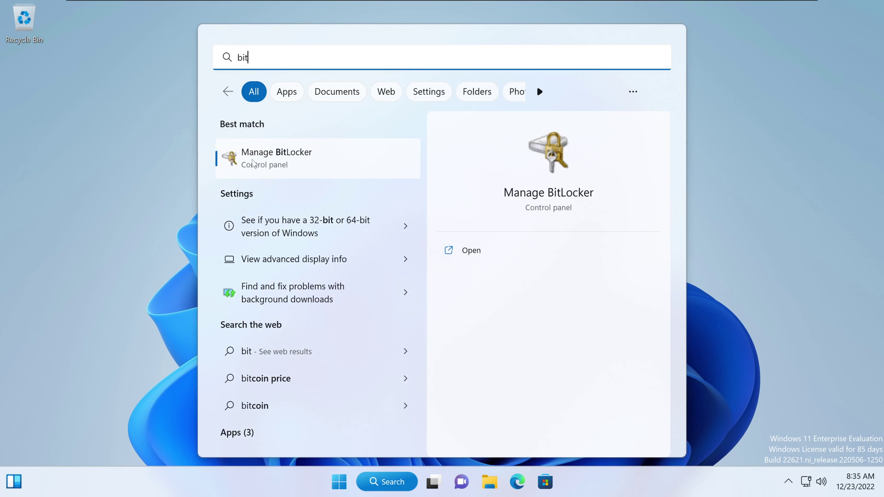
left_click(320, 165)
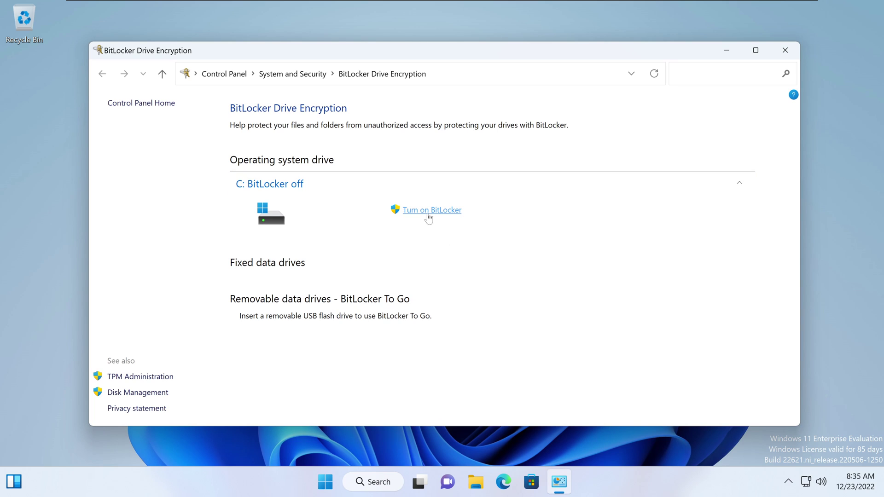
Step: Attempt Turn on BitLocker for C:, dismiss the TPM error, and close Control Panel
left_click(451, 213)
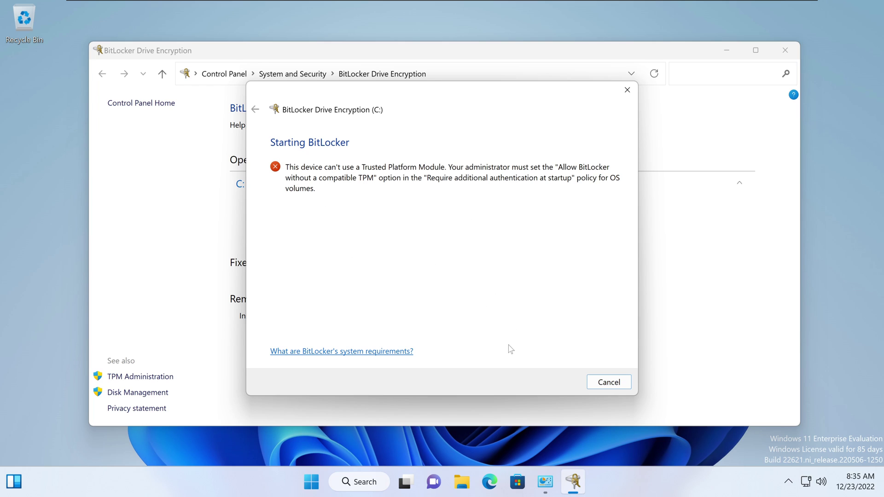
left_click(609, 385)
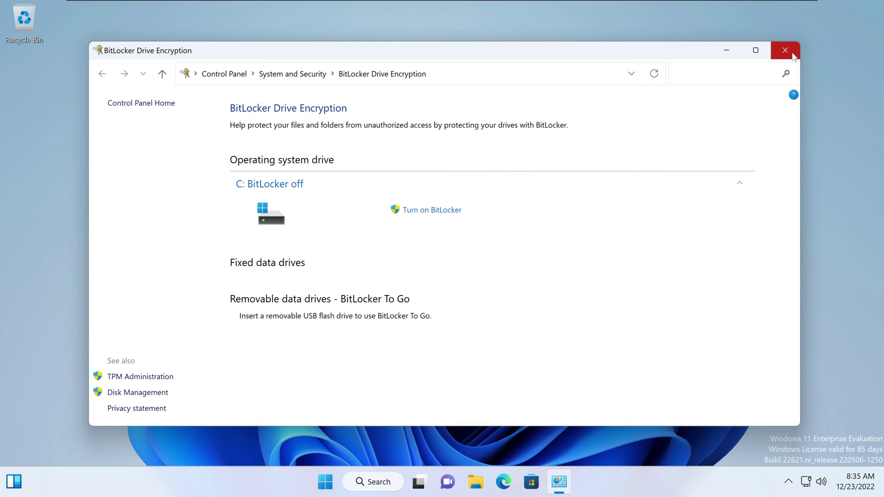
left_click(785, 51)
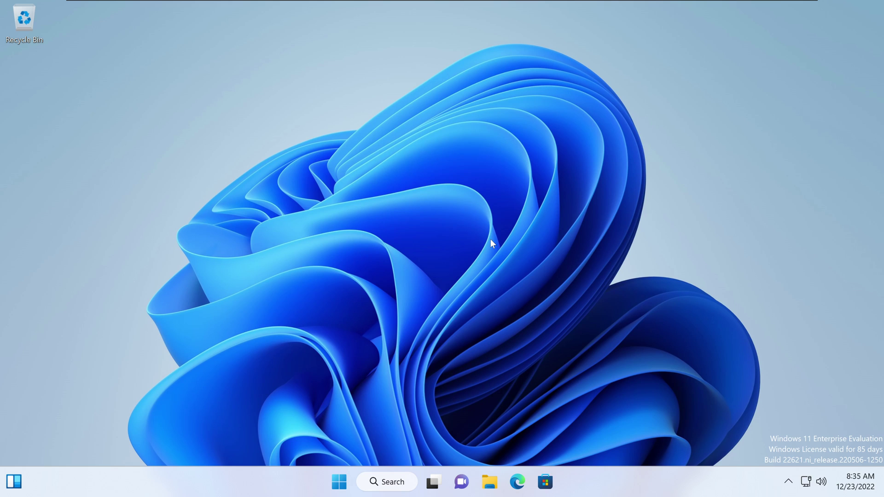
Step: Find Run through Start search and launch gpedit.msc from it
left_click(339, 482)
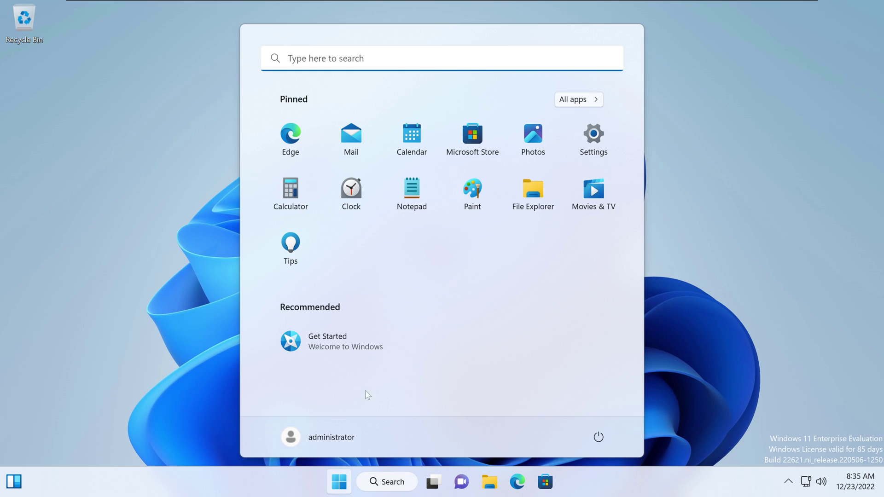
left_click(733, 394)
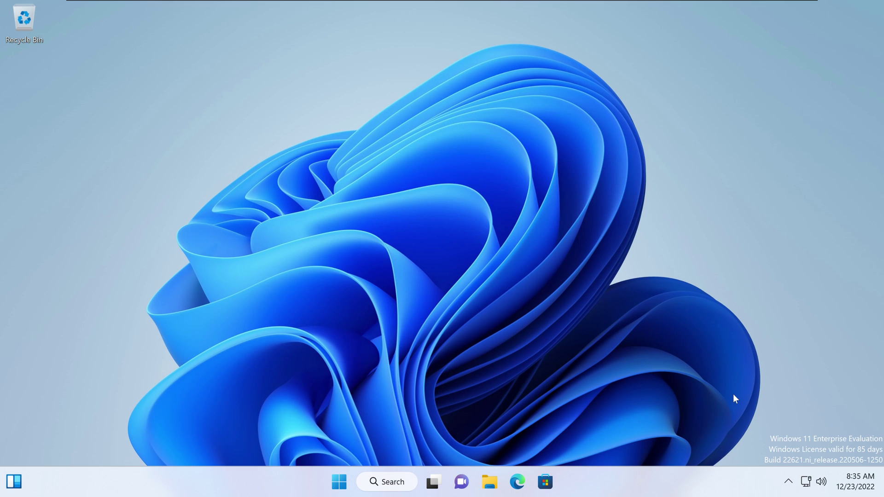
left_click(340, 484)
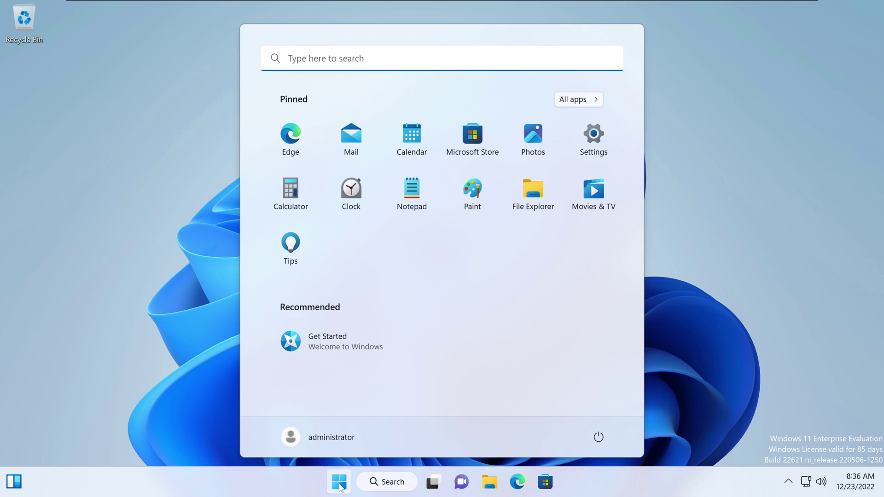
type("run")
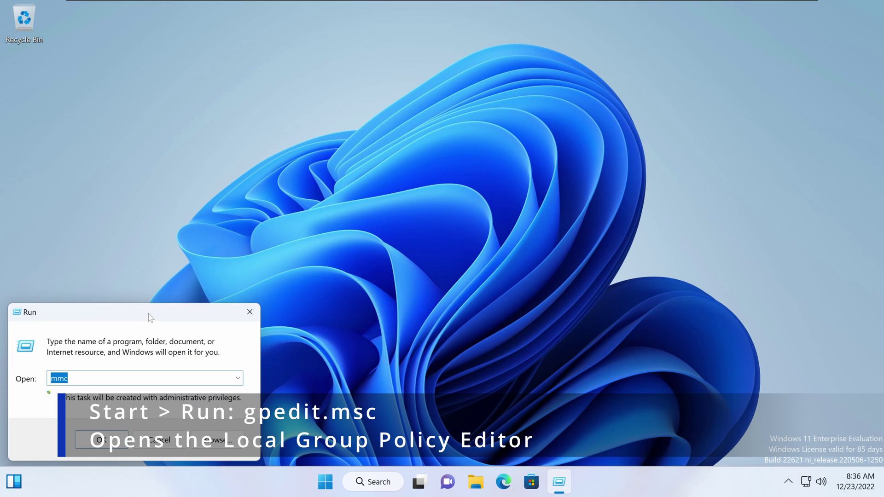
left_click_drag(149, 315, 422, 175)
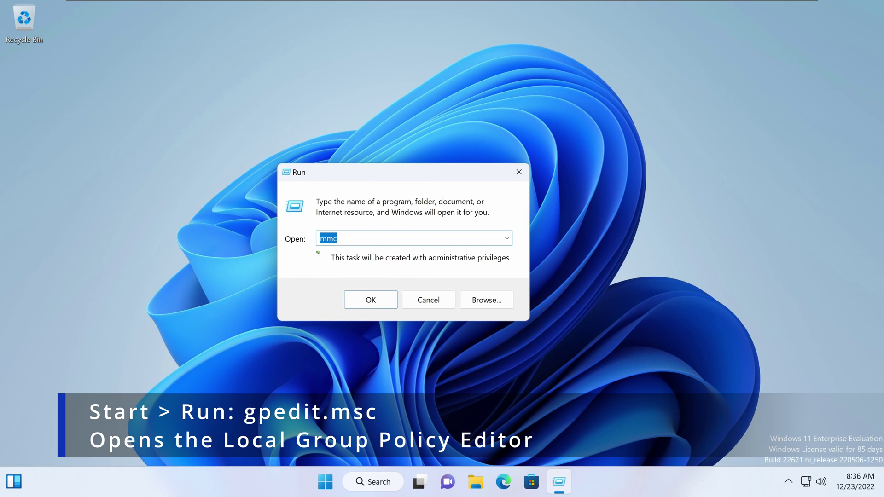
type("gpedi")
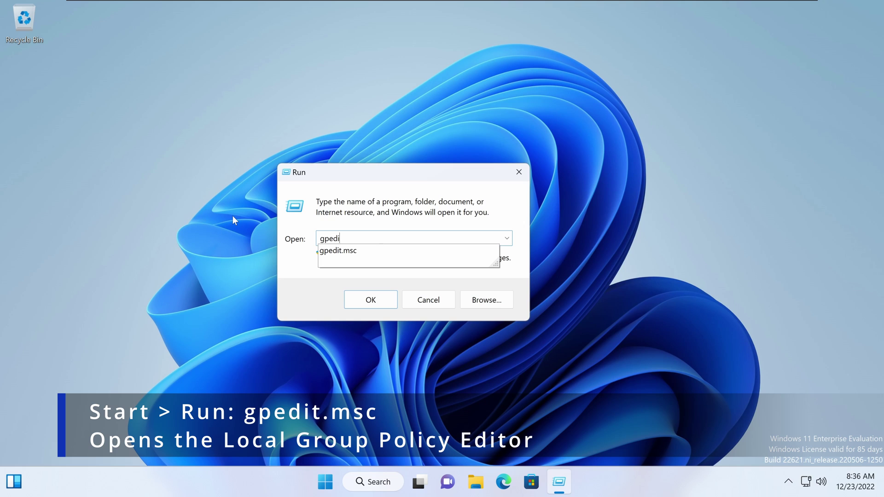
type("t.msc")
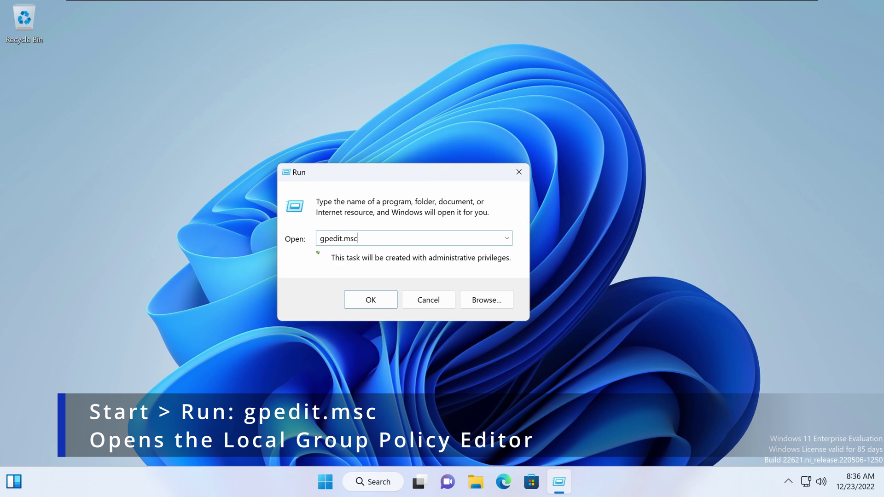
left_click(381, 296)
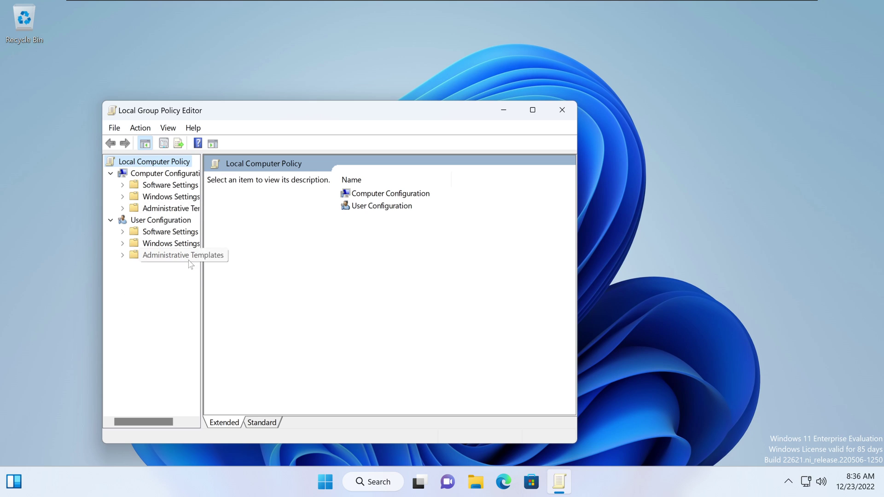
Step: Maximize the editor and expand Administrative Templates > Windows Components > BitLocker Drive Encryption
left_click_drag(201, 273, 296, 274)
left_click(540, 114)
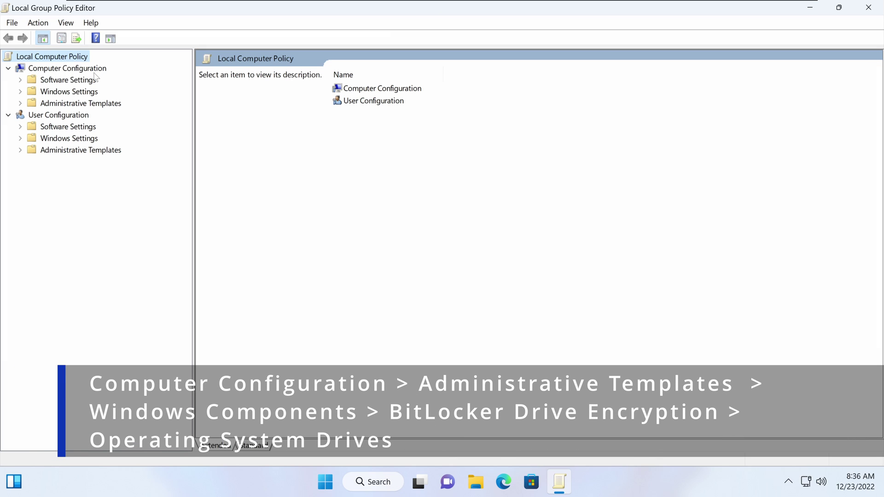
left_click(20, 103)
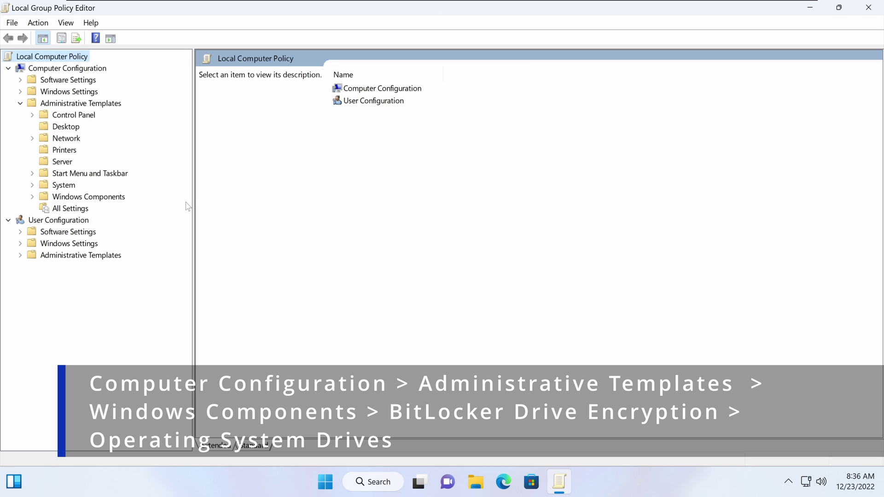
left_click_drag(194, 204, 256, 210)
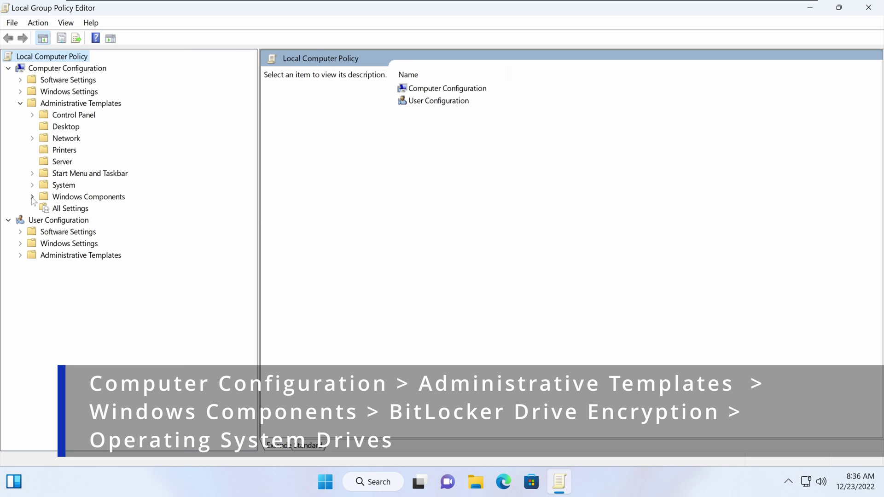
left_click(33, 197)
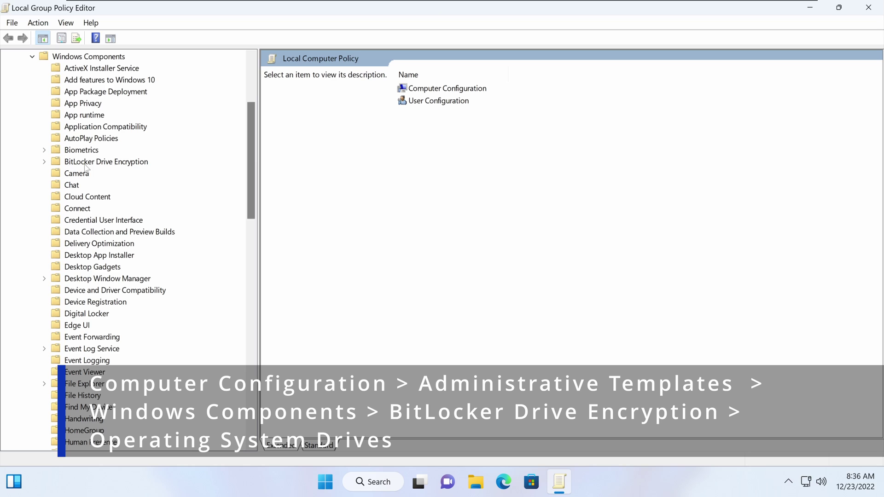
left_click(44, 162)
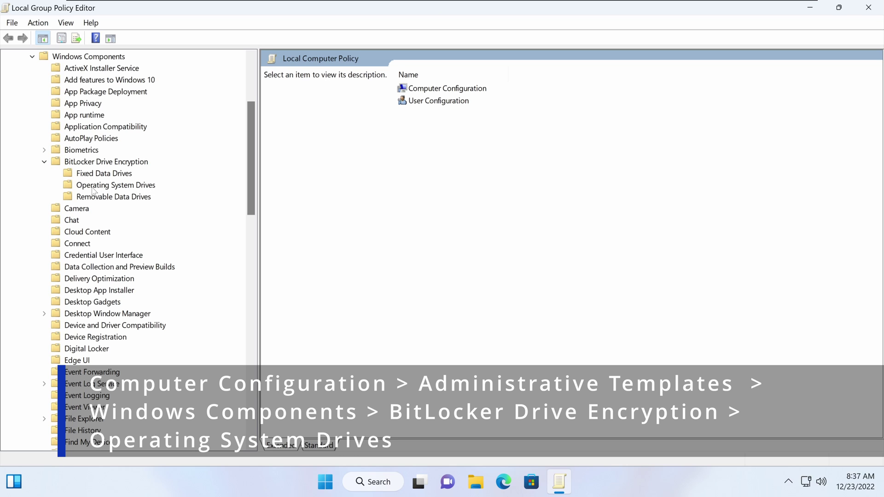
Step: Select Operating System Drives and bring up the context menu for 'Require additional authentication at startup'
left_click(131, 189)
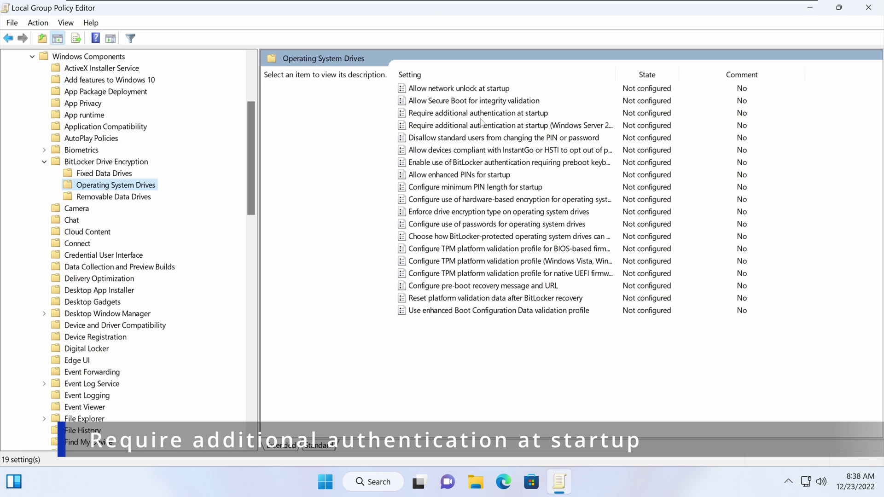
left_click(537, 115)
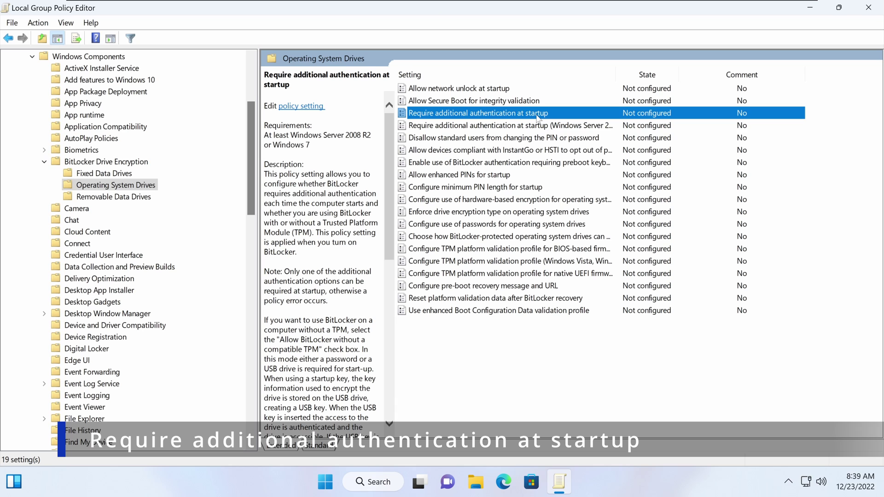
right_click(537, 119)
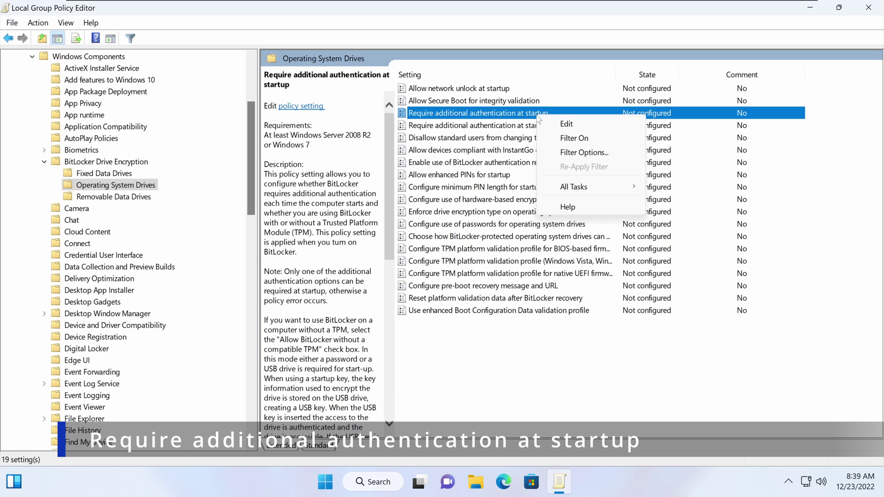
Step: Enable the policy with 'Allow BitLocker without a compatible TPM' ticked, apply, and close the editor
left_click(566, 124)
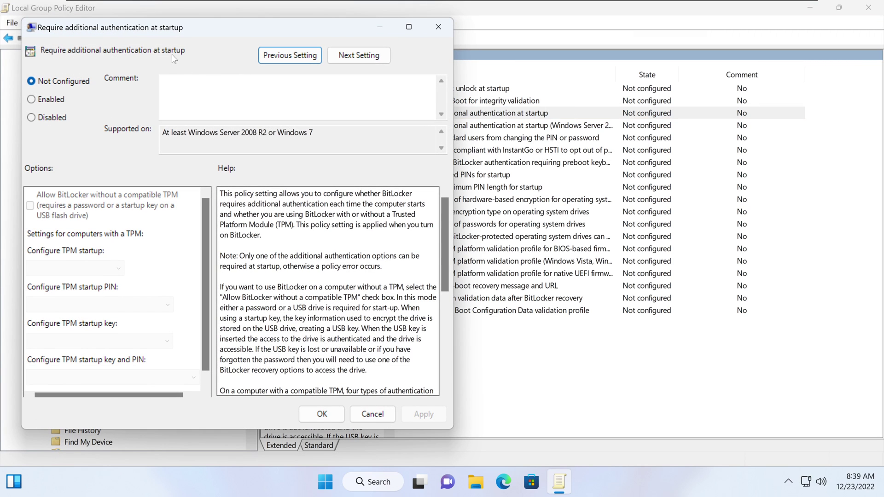
left_click_drag(182, 29, 393, 47)
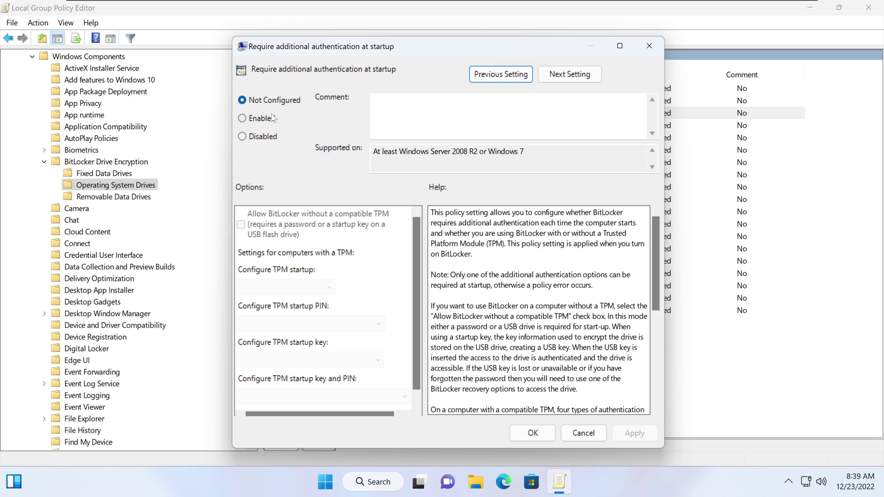
left_click(243, 118)
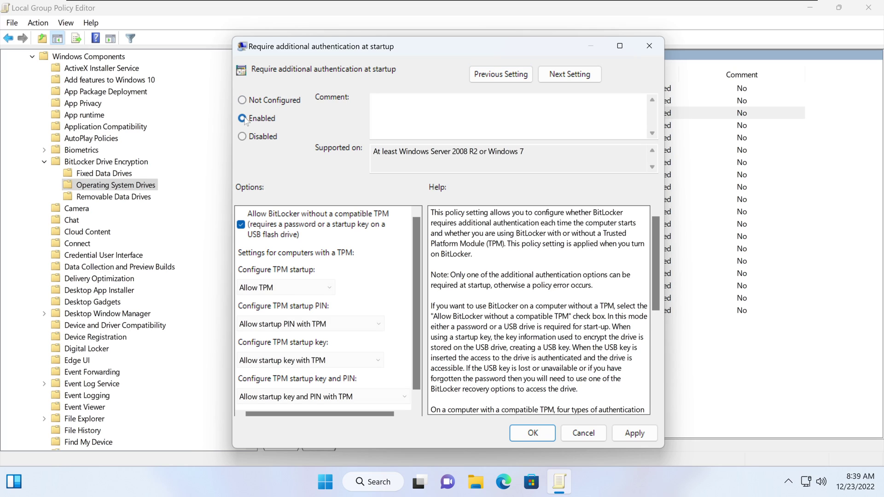
left_click(241, 225)
left_click(634, 435)
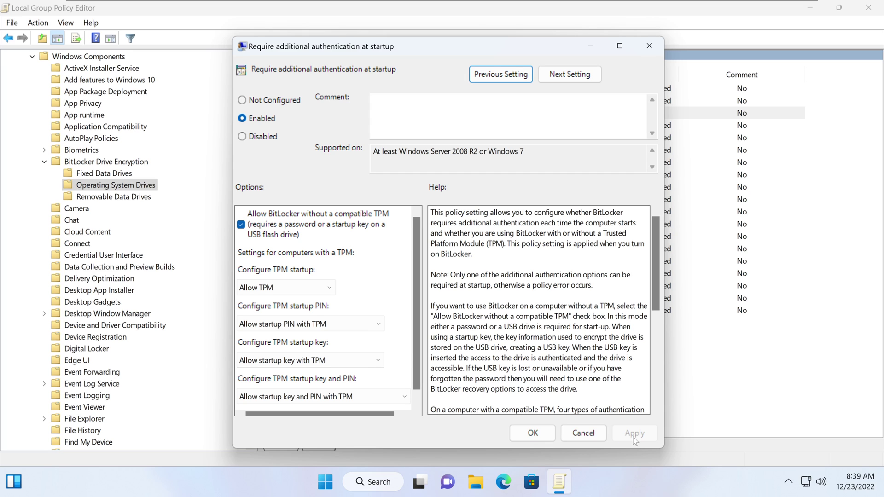
left_click(534, 435)
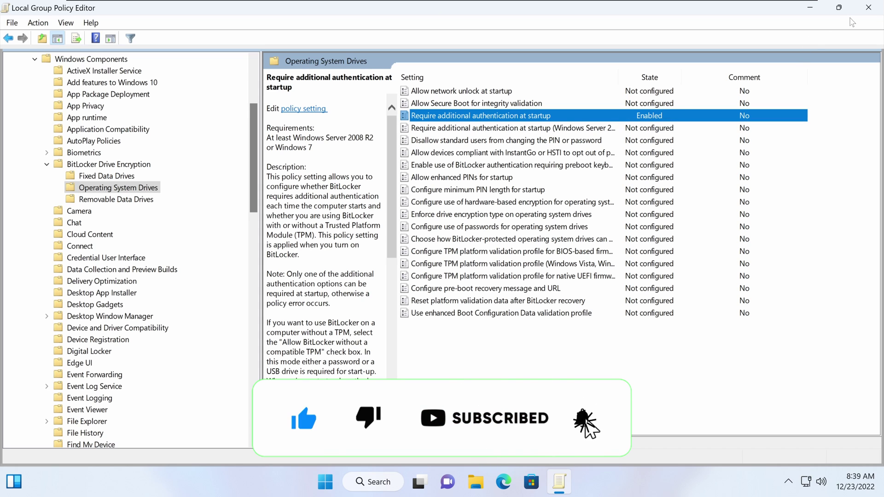
left_click(869, 8)
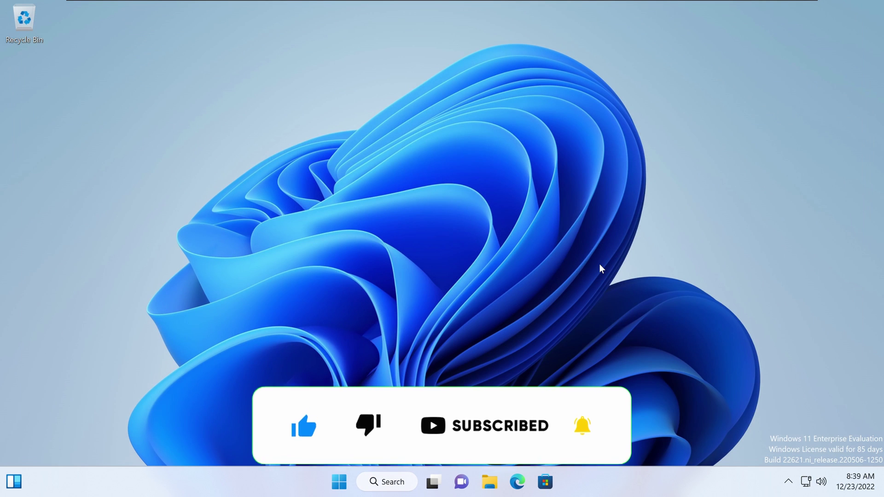
Step: Search Start for 'bit' and open the Manage BitLocker best match
left_click(339, 489)
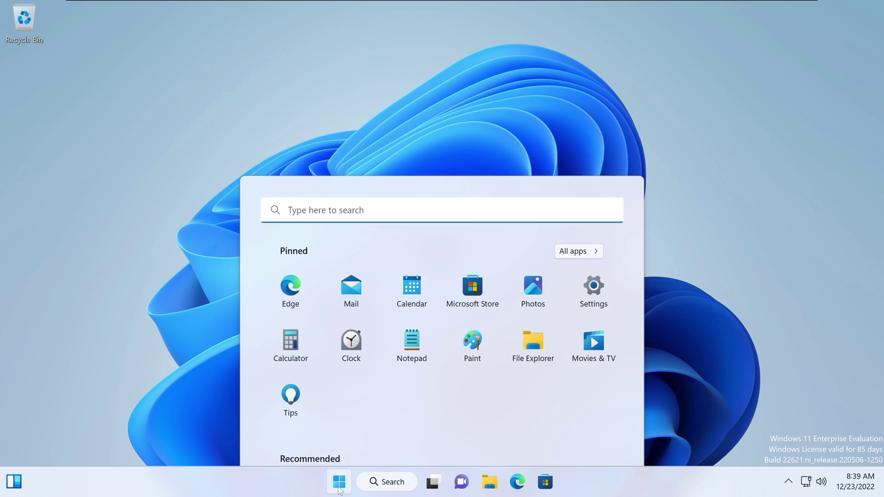
type("bit")
key("Return")
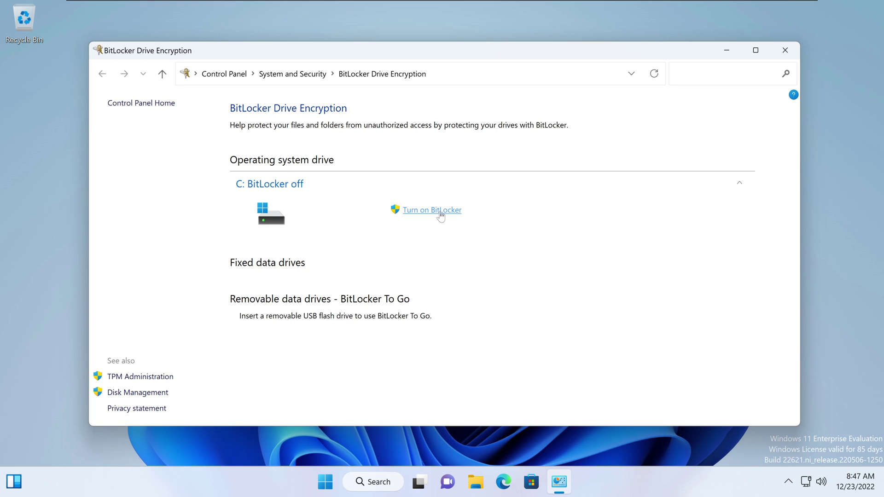
Step: Start Turn on BitLocker for C:, choose Enter a password, then cancel setup and close the window
left_click(440, 213)
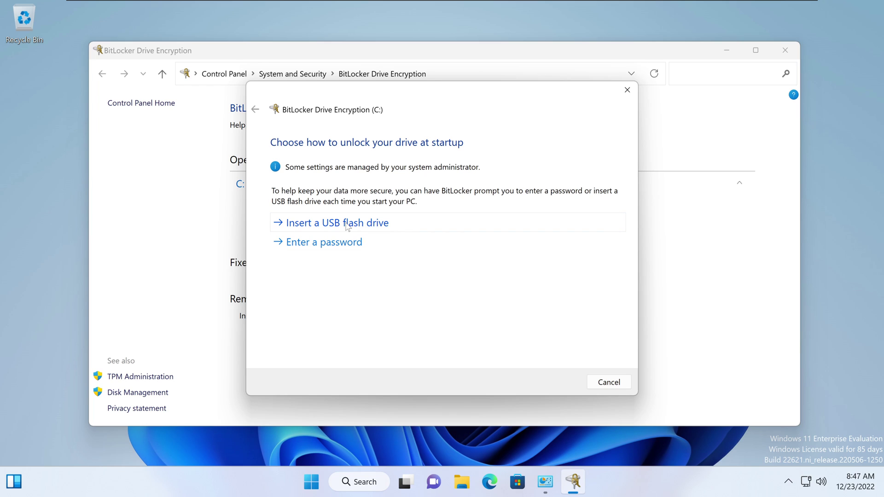
left_click(343, 245)
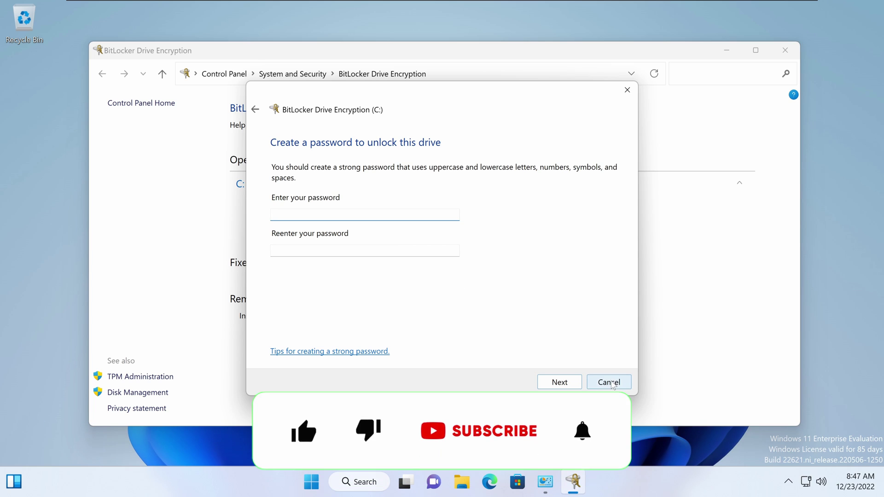
left_click(609, 382)
left_click(489, 249)
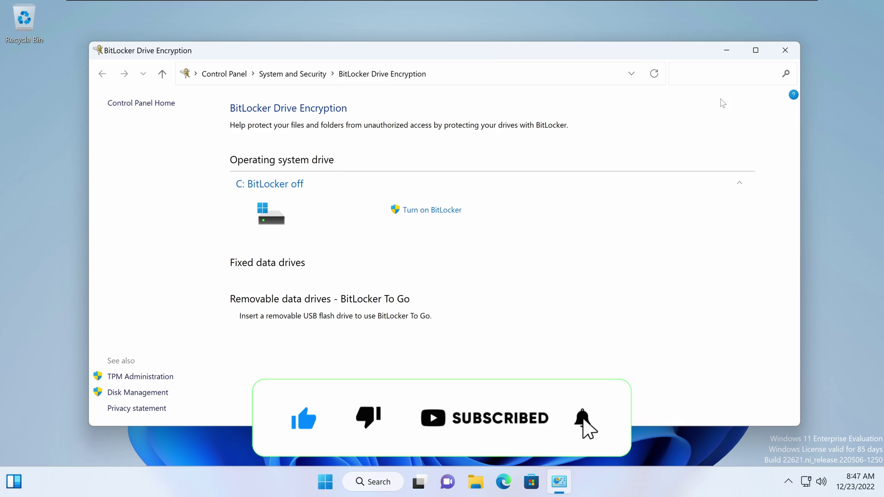
left_click(785, 51)
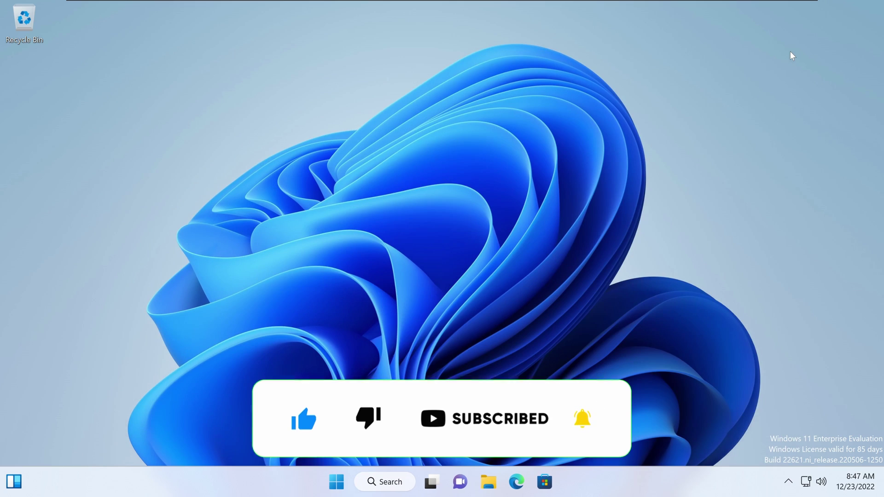